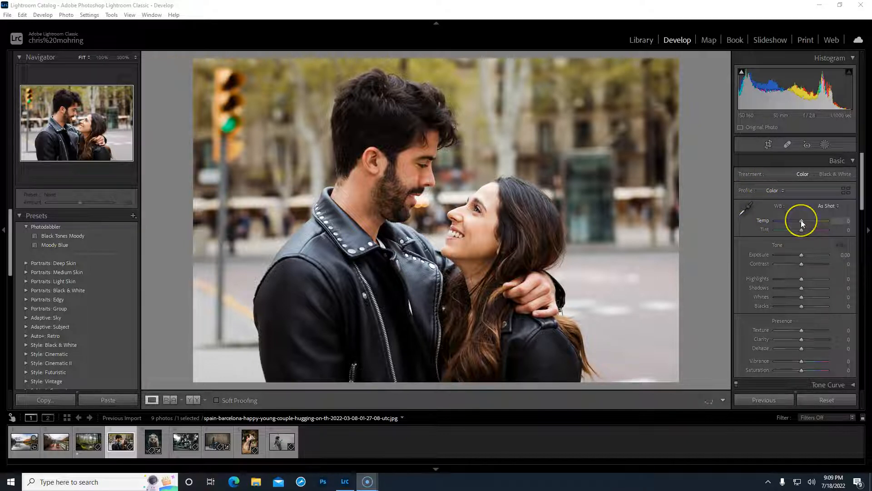
Set the couple photo's Temp to +5, Tint +11, Exposure −0.61, Contrast +32, Shadows −49 and Blacks −42
{"action": "left_click_drag", "start_coordinate": [801, 220], "coordinate": [793, 258]}
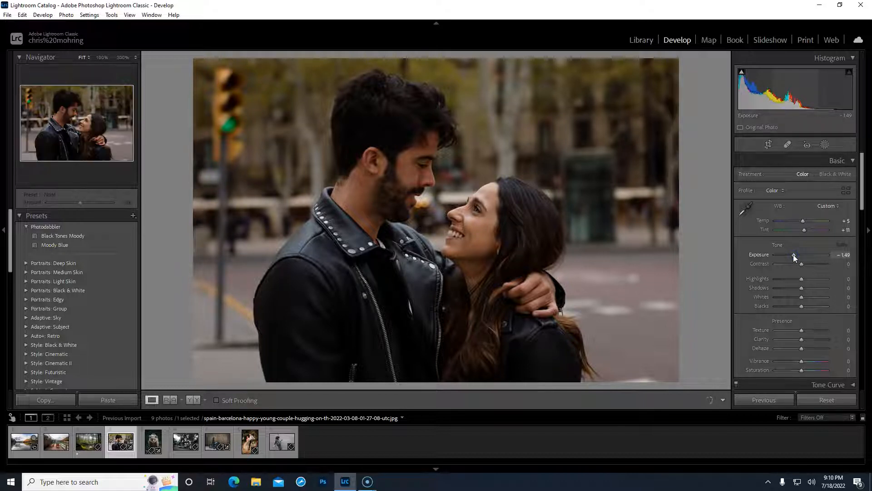
{"action": "left_click_drag", "start_coordinate": [800, 263], "coordinate": [791, 285]}
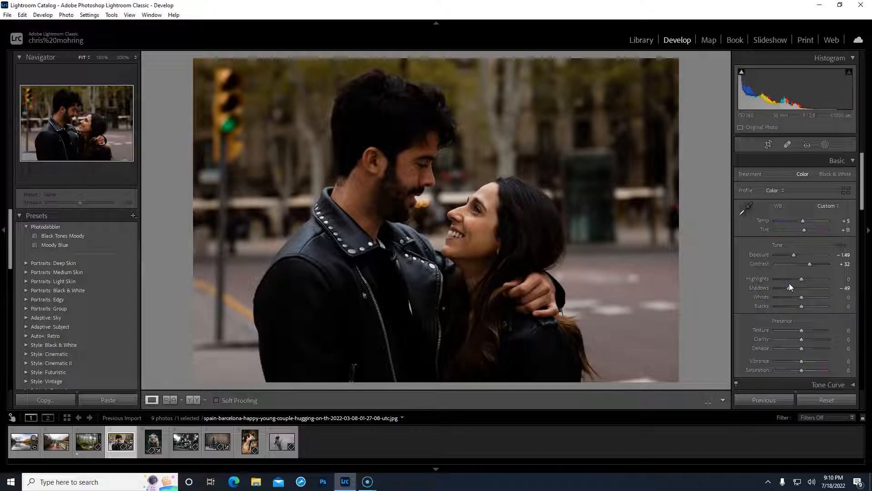
{"action": "left_click_drag", "start_coordinate": [801, 305], "coordinate": [789, 305]}
{"action": "left_click_drag", "start_coordinate": [795, 255], "coordinate": [798, 257]}
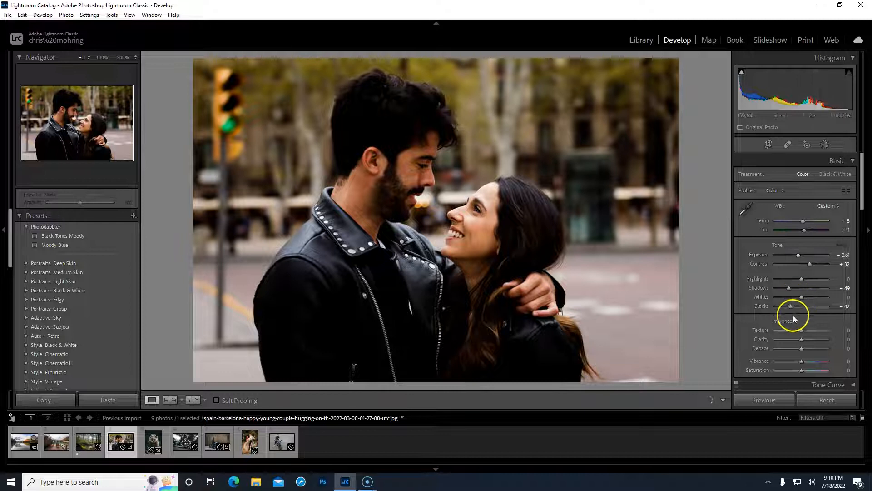
Set Clarity to +19 and Vibrance to +19, and collapse the Basic adjustments
{"action": "left_click_drag", "start_coordinate": [802, 339], "coordinate": [807, 339]}
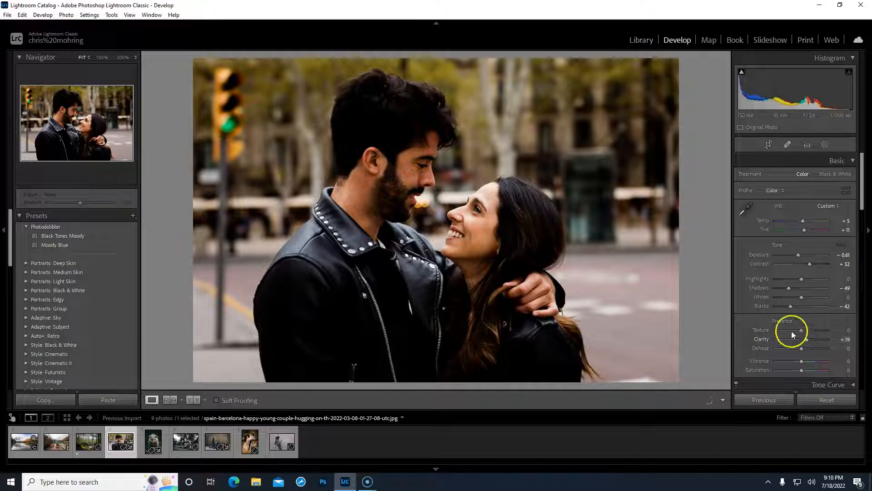
{"action": "left_click_drag", "start_coordinate": [800, 360], "coordinate": [808, 361]}
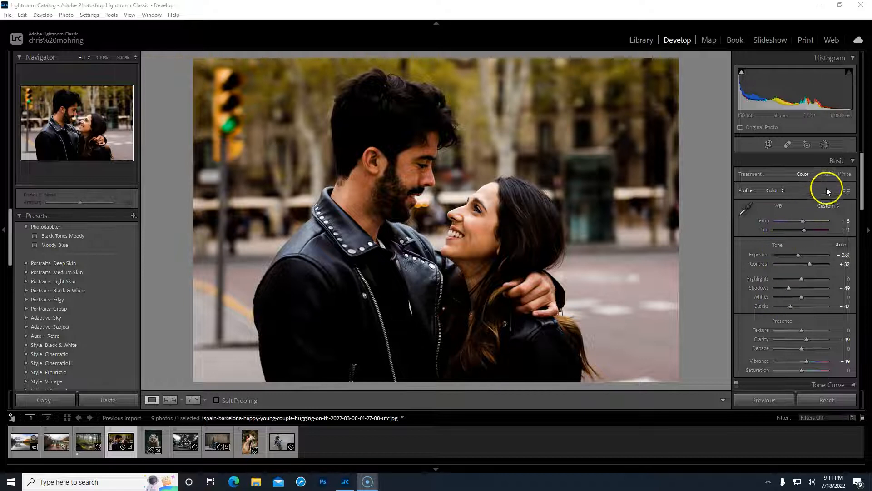
{"action": "left_click", "coordinate": [841, 161]}
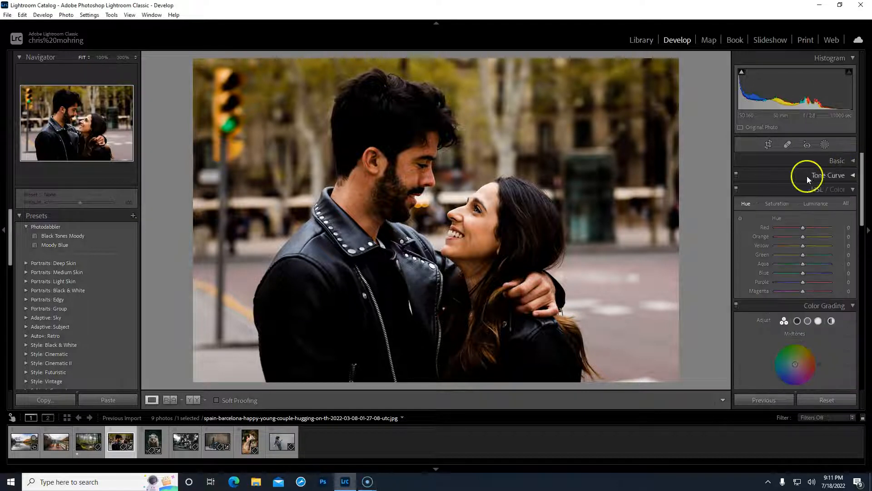
On the point tone curve, anchor the darker tones with points including 60/53 and 107/98, and lift the black point to input 2, output 14
{"action": "left_click", "coordinate": [853, 175]}
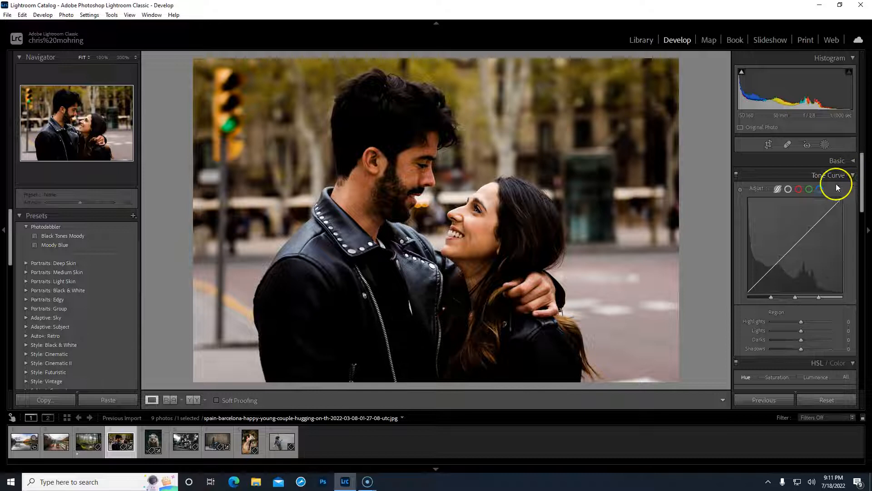
{"action": "left_click", "coordinate": [787, 189]}
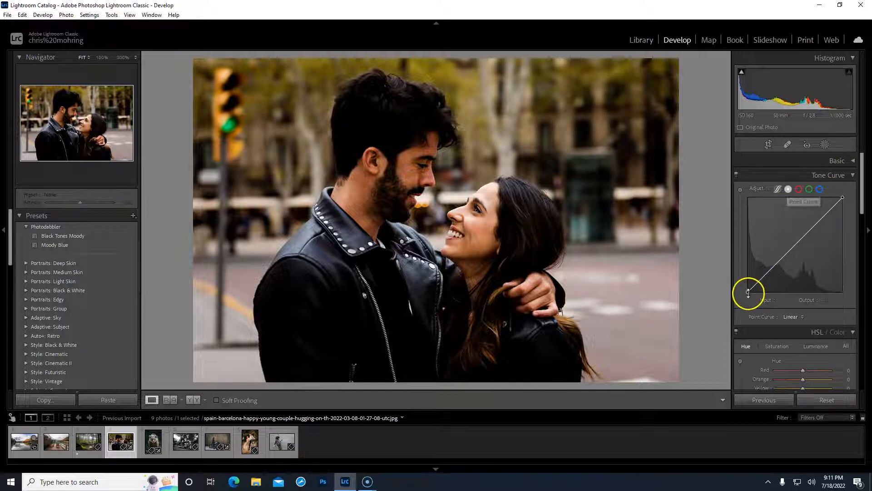
{"action": "left_click", "coordinate": [770, 272]}
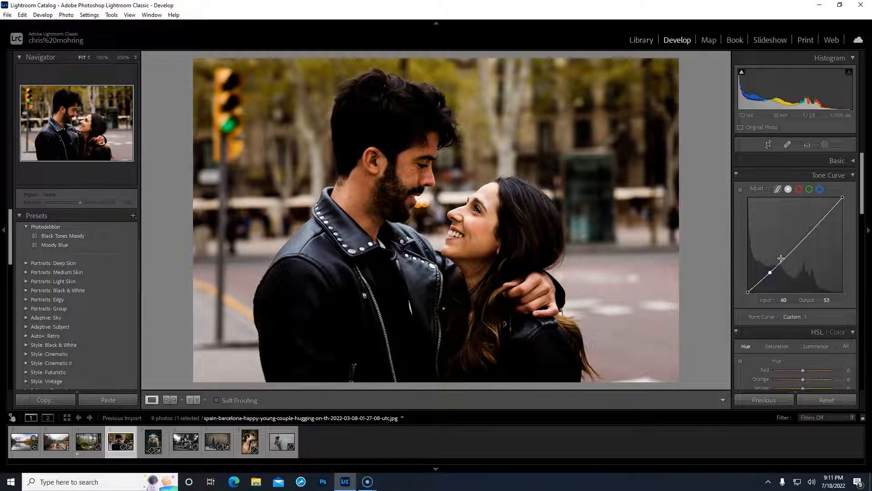
{"action": "left_click", "coordinate": [786, 256]}
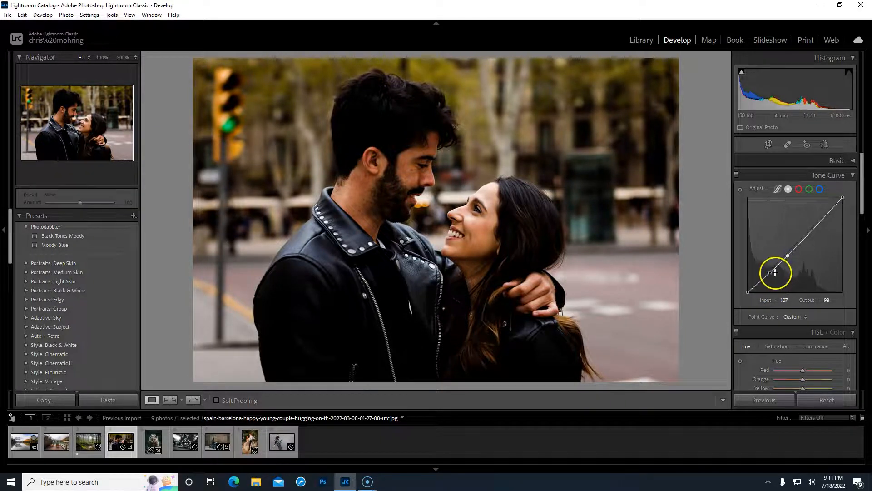
{"action": "mouse_move", "coordinate": [748, 291]}
{"action": "left_mouse_down"}
{"action": "mouse_move", "coordinate": [759, 285]}
{"action": "mouse_move", "coordinate": [748, 289]}
{"action": "left_mouse_up"}
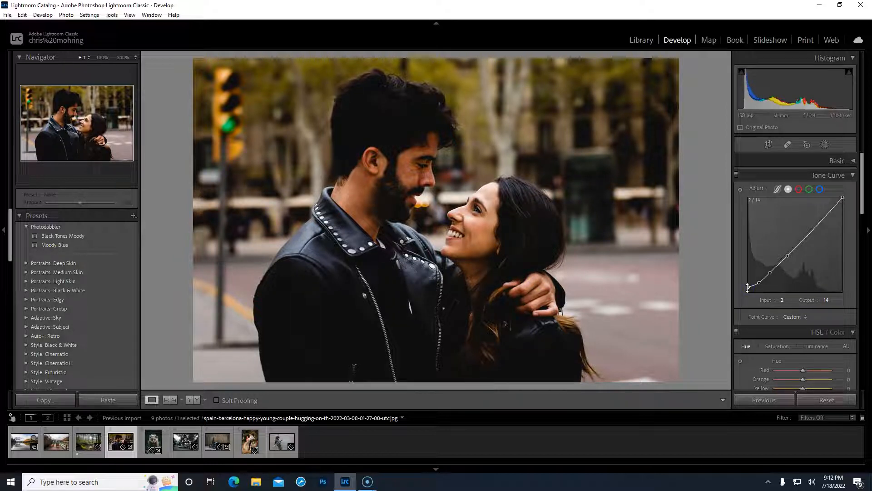
{"action": "left_click", "coordinate": [843, 177]}
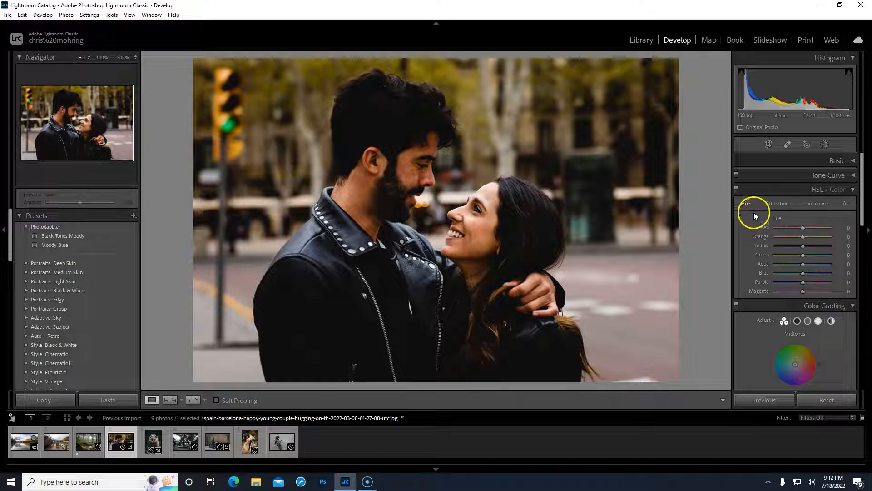
Shift the HSL hues, setting Red to +50 and Yellow to −100, and widen the adjustment area for finer control
{"action": "left_click_drag", "start_coordinate": [803, 227], "coordinate": [817, 227]}
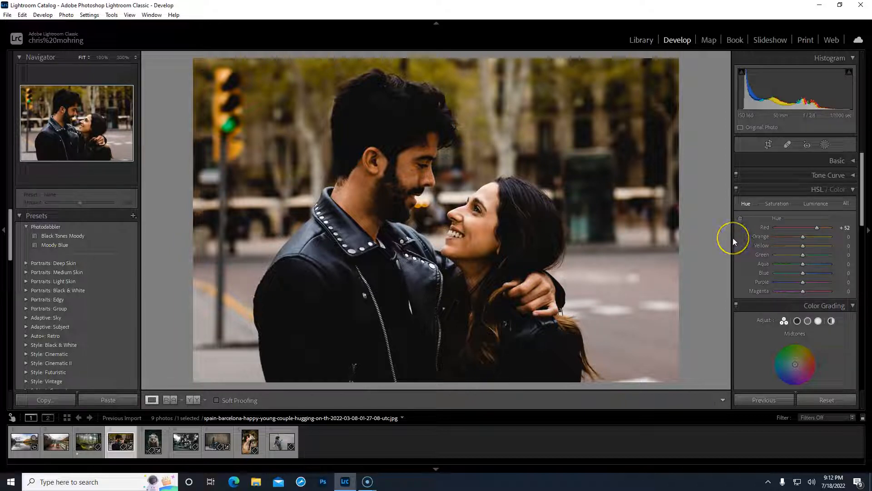
{"action": "left_click_drag", "start_coordinate": [730, 239], "coordinate": [676, 242]}
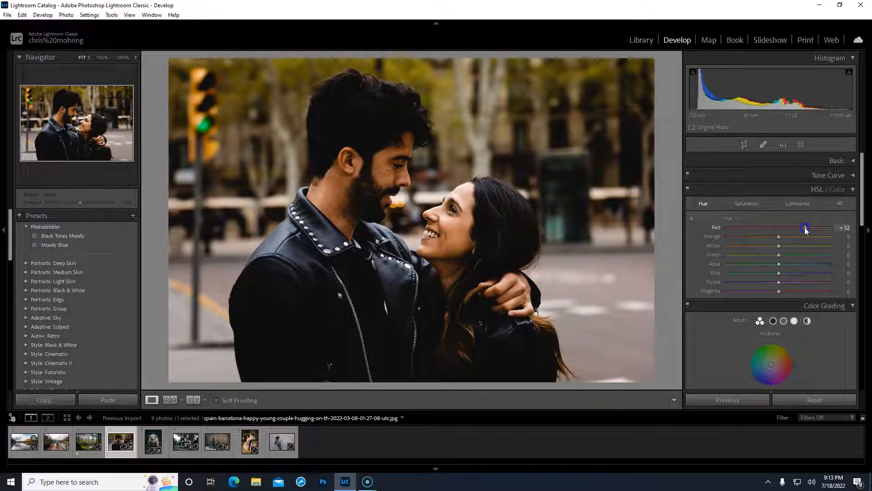
{"action": "left_click", "coordinate": [804, 227]}
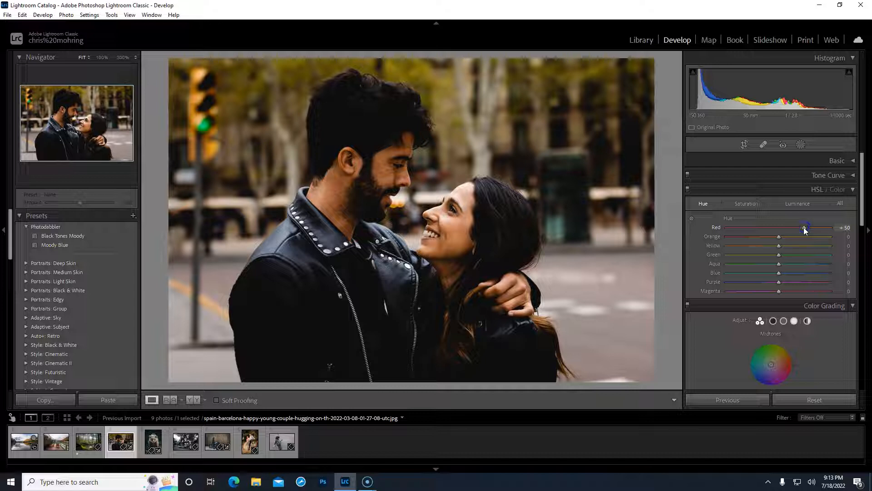
{"action": "left_click_drag", "start_coordinate": [778, 246], "coordinate": [722, 250]}
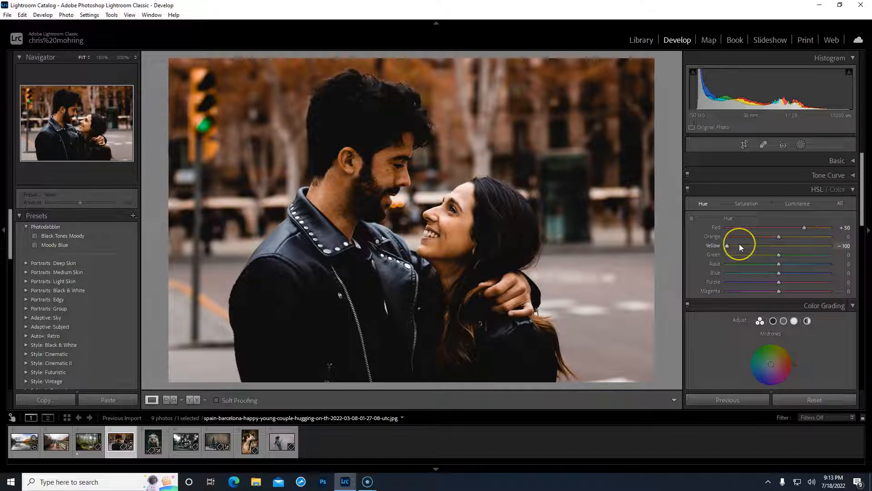
Set the HSL saturation of Orange to −25 and of Yellow, Green, Aqua, Blue, Purple and Magenta to −100
{"action": "left_click", "coordinate": [753, 204]}
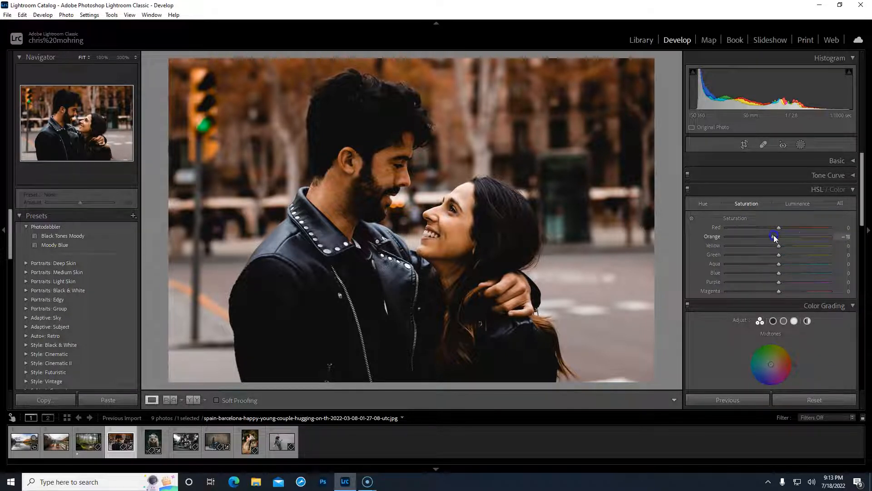
{"action": "left_click_drag", "start_coordinate": [772, 237], "coordinate": [766, 237]}
{"action": "left_click_drag", "start_coordinate": [767, 244], "coordinate": [707, 249]}
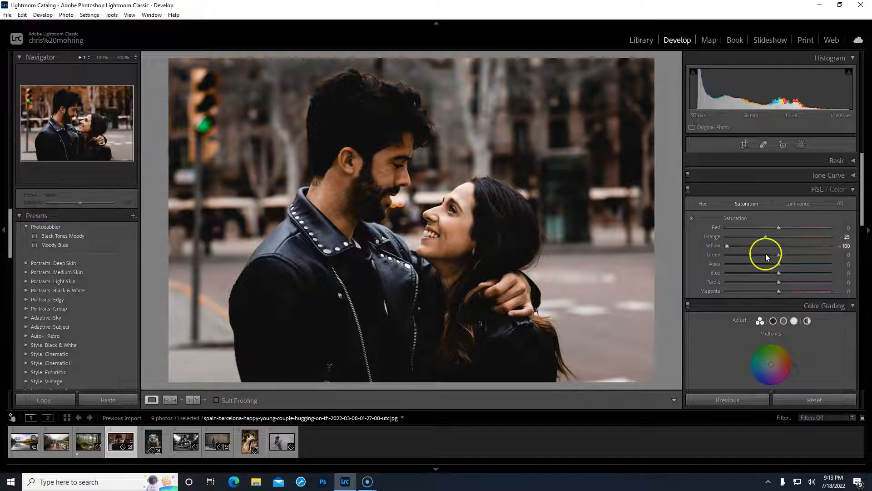
{"action": "left_click_drag", "start_coordinate": [778, 254], "coordinate": [720, 259]}
{"action": "left_click_drag", "start_coordinate": [782, 262], "coordinate": [718, 266]}
{"action": "left_click_drag", "start_coordinate": [778, 273], "coordinate": [727, 273]}
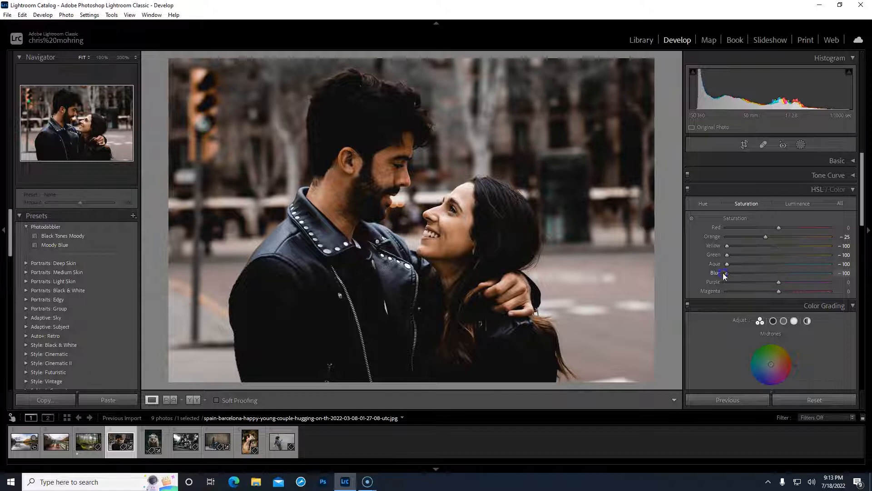
{"action": "left_click_drag", "start_coordinate": [778, 282], "coordinate": [726, 291]}
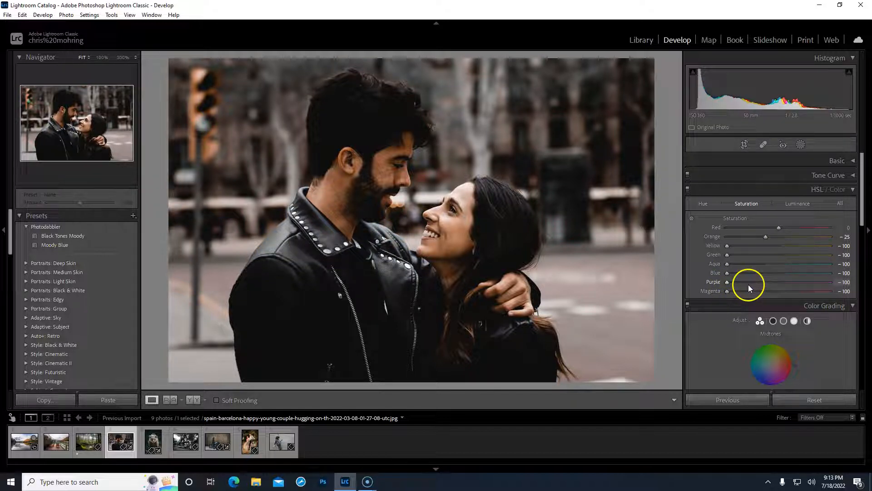
{"action": "left_click", "coordinate": [852, 190]}
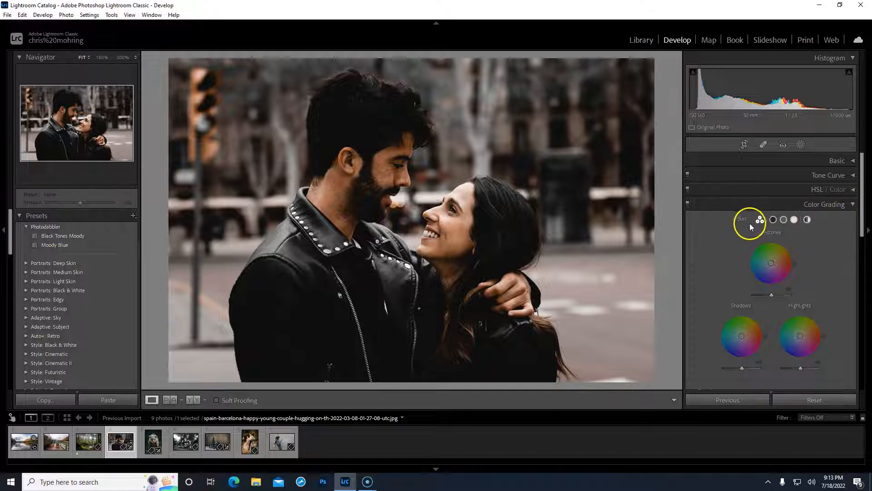
Color grade the highlights with Hue 30 and Saturation 7, and fine-tune the grading Balance
{"action": "left_click", "coordinate": [794, 220]}
{"action": "scroll", "coordinate": [838, 280], "scroll_direction": "down", "scroll_amount": 2}
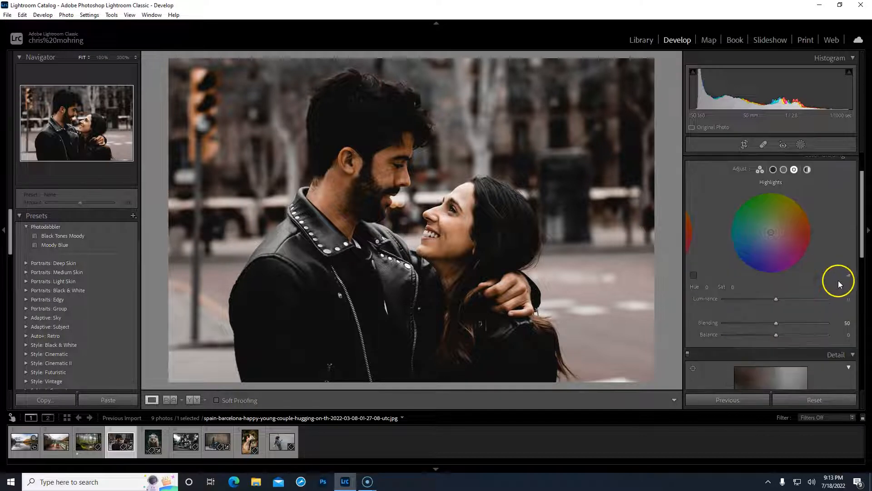
{"action": "left_click", "coordinate": [848, 276]}
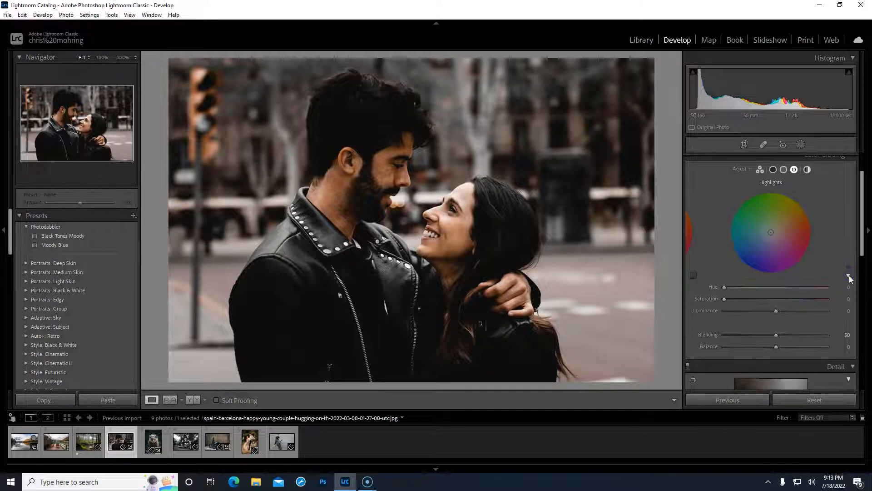
{"action": "left_click", "coordinate": [849, 276]}
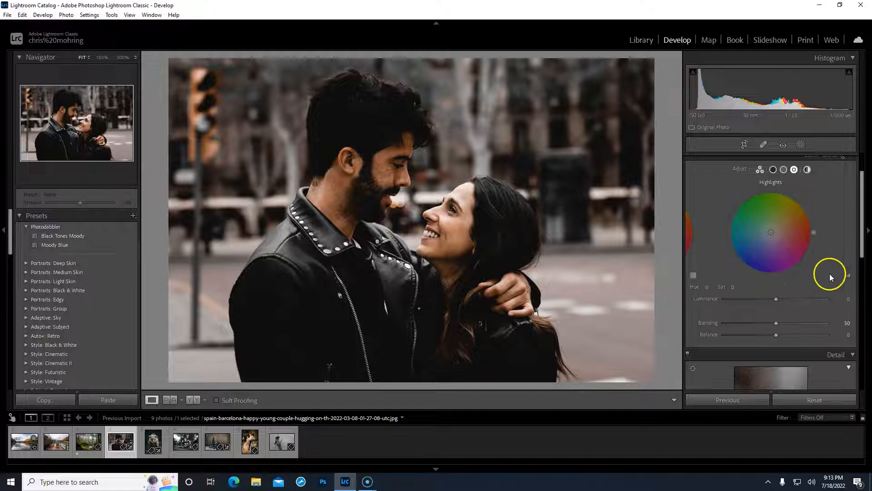
{"action": "left_click", "coordinate": [848, 275]}
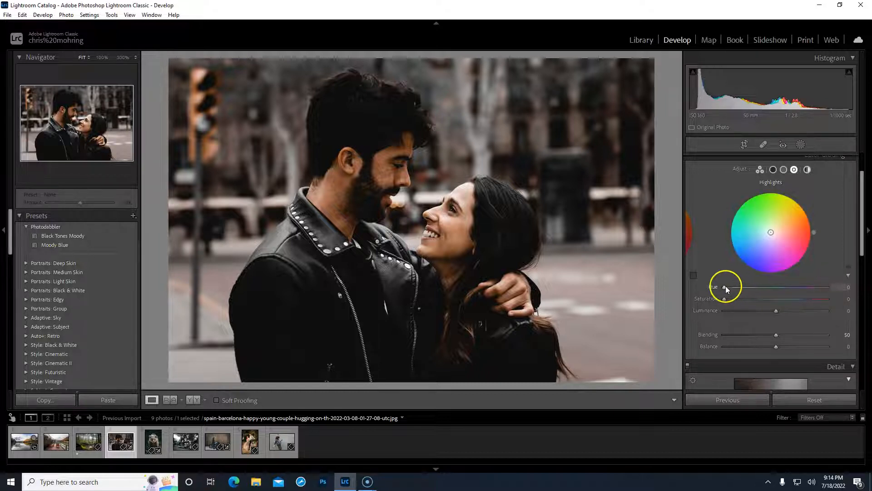
{"action": "left_click_drag", "start_coordinate": [726, 286], "coordinate": [733, 287]}
{"action": "left_click_drag", "start_coordinate": [733, 287], "coordinate": [735, 287]}
{"action": "mouse_move", "coordinate": [727, 298]}
{"action": "left_mouse_down"}
{"action": "mouse_move", "coordinate": [801, 294]}
{"action": "mouse_move", "coordinate": [718, 298]}
{"action": "mouse_move", "coordinate": [744, 298]}
{"action": "mouse_move", "coordinate": [730, 298]}
{"action": "left_mouse_up"}
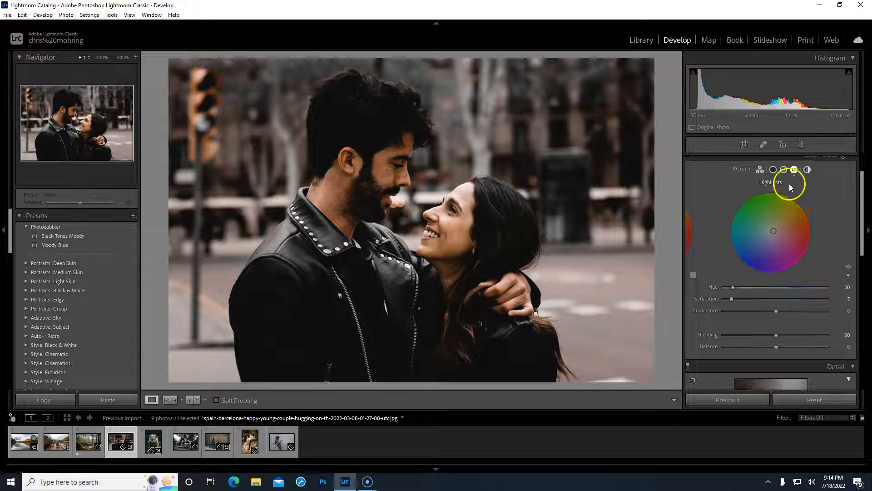
{"action": "scroll", "coordinate": [856, 230], "scroll_direction": "down", "scroll_amount": 3}
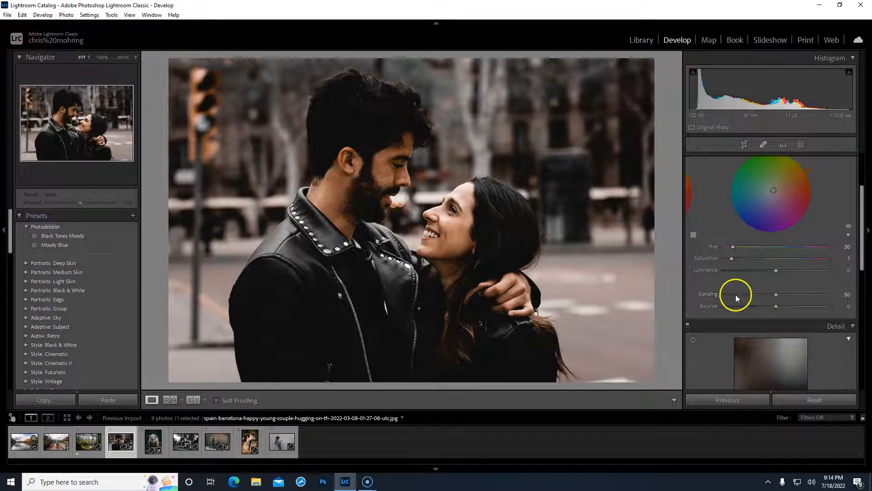
{"action": "mouse_move", "coordinate": [778, 306]}
{"action": "left_mouse_down"}
{"action": "mouse_move", "coordinate": [826, 306]}
{"action": "mouse_move", "coordinate": [731, 304]}
{"action": "mouse_move", "coordinate": [833, 308]}
{"action": "mouse_move", "coordinate": [774, 307]}
{"action": "left_mouse_up"}
{"action": "left_click_drag", "start_coordinate": [861, 210], "coordinate": [859, 183]}
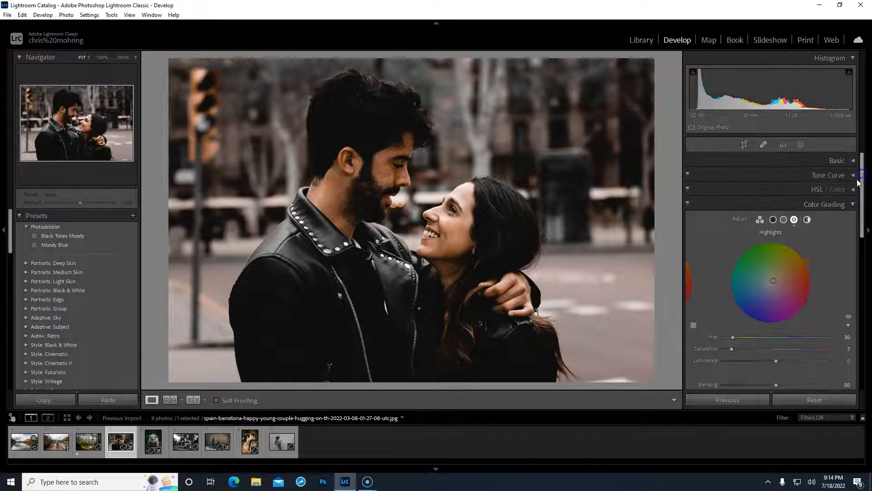
{"action": "left_click", "coordinate": [852, 204]}
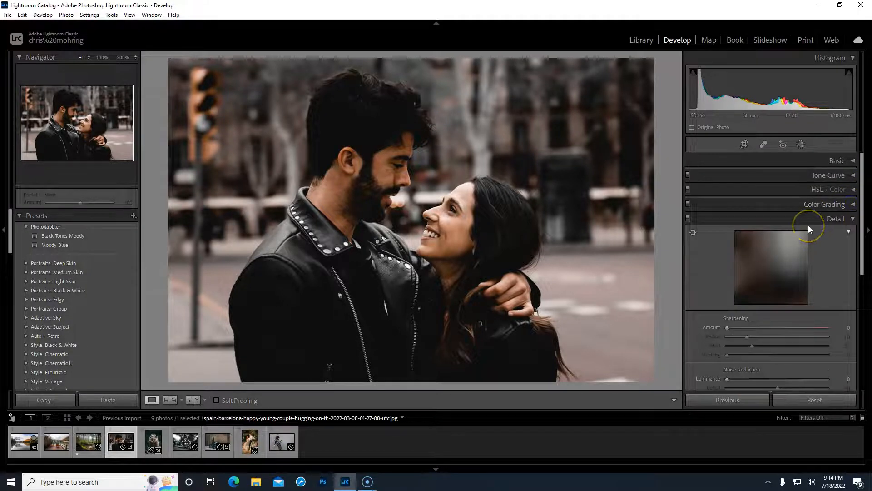
Set the Sharpening Amount to 28 and the Luminance noise reduction to 14, checking the woman's face at 100% zoom
{"action": "scroll", "coordinate": [696, 247], "scroll_direction": "down", "scroll_amount": 3}
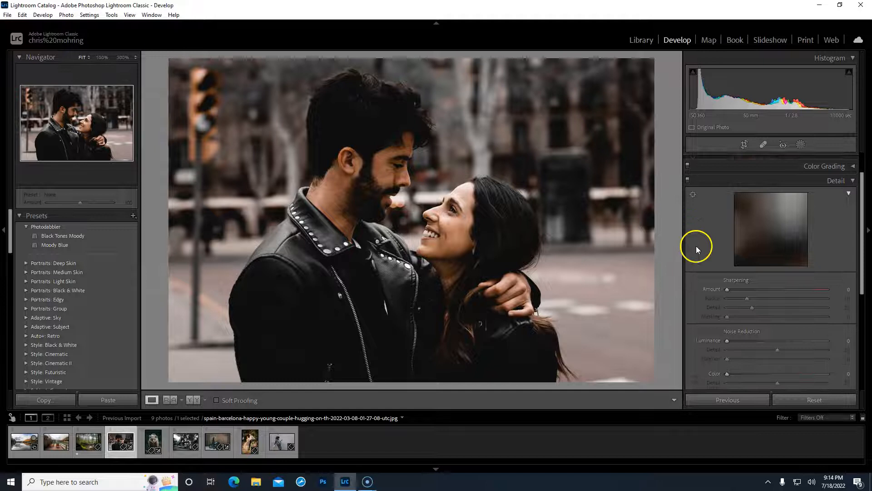
{"action": "left_click_drag", "start_coordinate": [726, 251], "coordinate": [743, 250]}
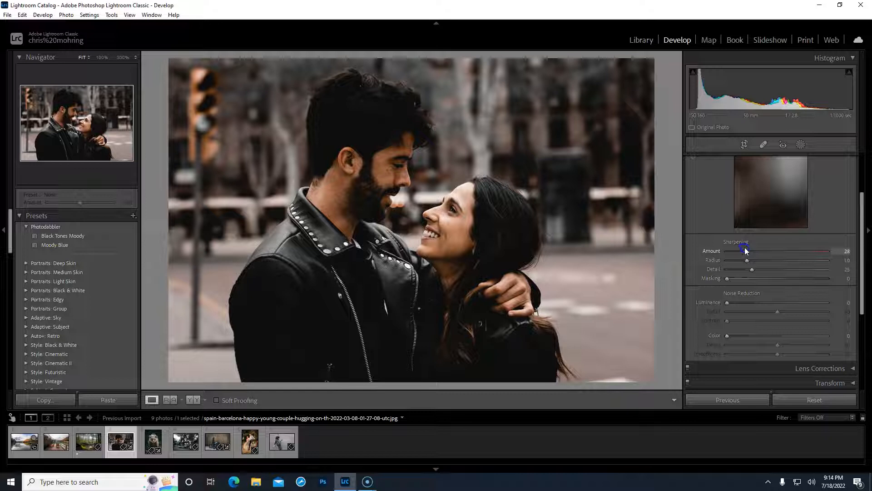
{"action": "left_click", "coordinate": [453, 202]}
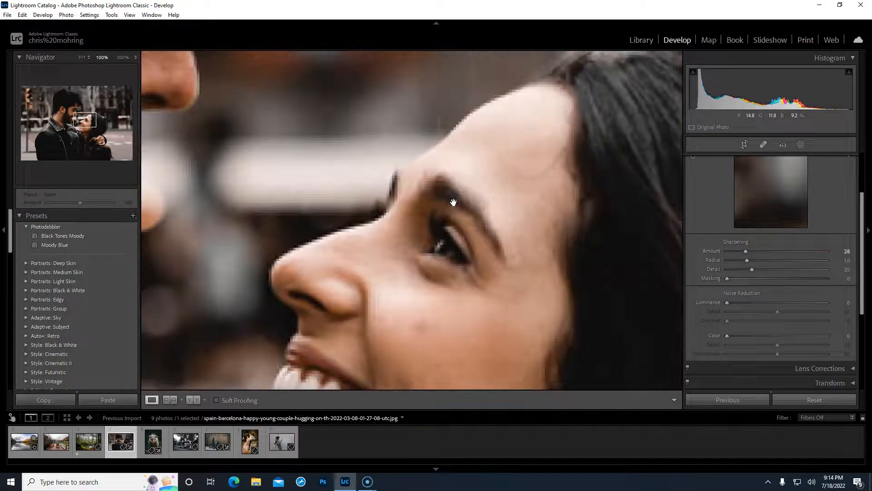
{"action": "left_click", "coordinate": [452, 196]}
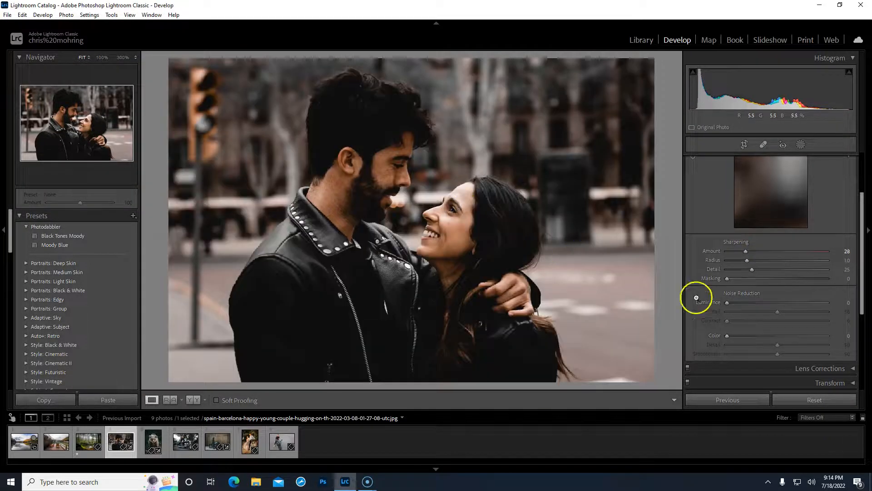
{"action": "left_click_drag", "start_coordinate": [727, 302], "coordinate": [742, 302]}
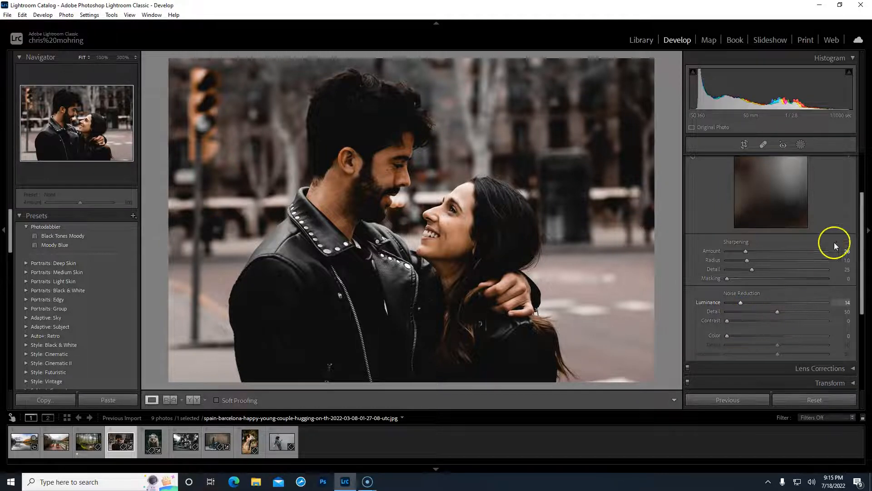
{"action": "left_click_drag", "start_coordinate": [861, 241], "coordinate": [861, 211]}
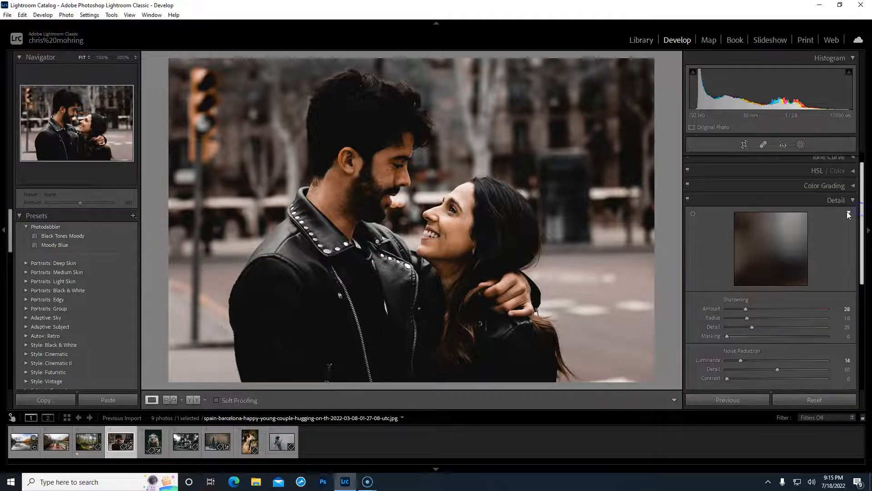
Set the calibration's Green Primary Hue to +100, then try a higher Blue Primary Saturation and reset it
{"action": "left_click", "coordinate": [851, 203]}
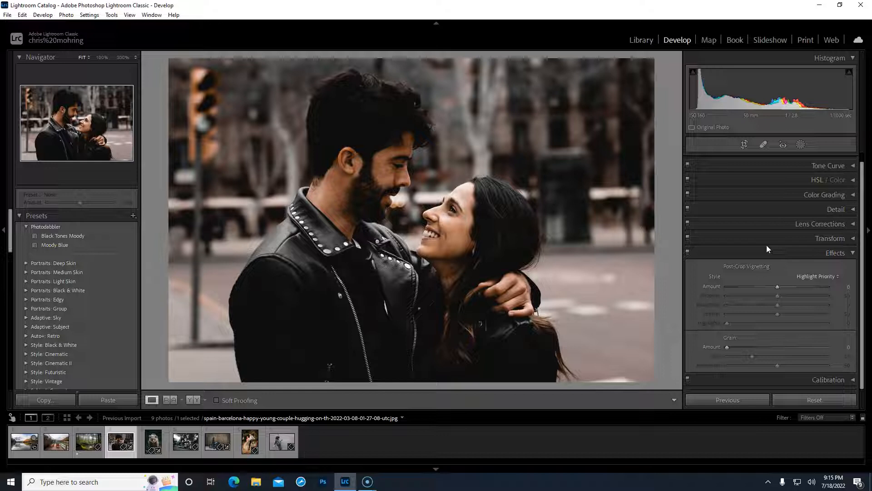
{"action": "left_click", "coordinate": [777, 246]}
{"action": "left_click", "coordinate": [843, 378]}
{"action": "left_click", "coordinate": [830, 286]}
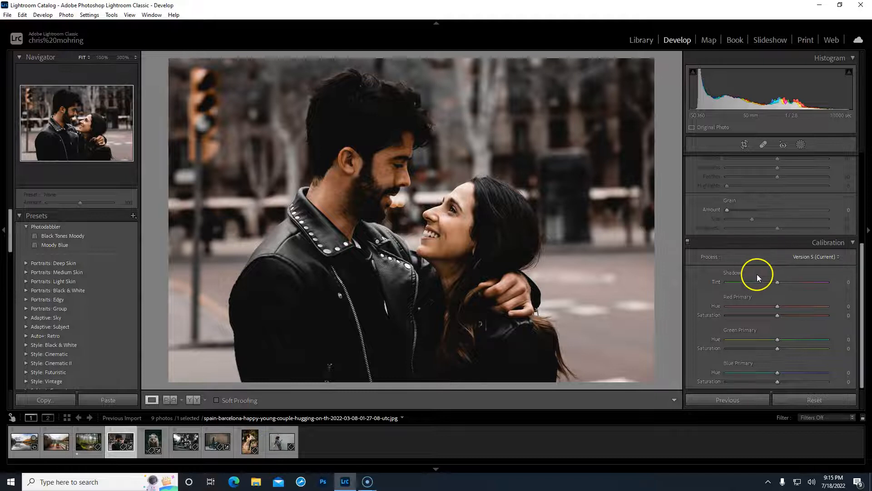
{"action": "scroll", "coordinate": [726, 283], "scroll_direction": "down", "scroll_amount": 1}
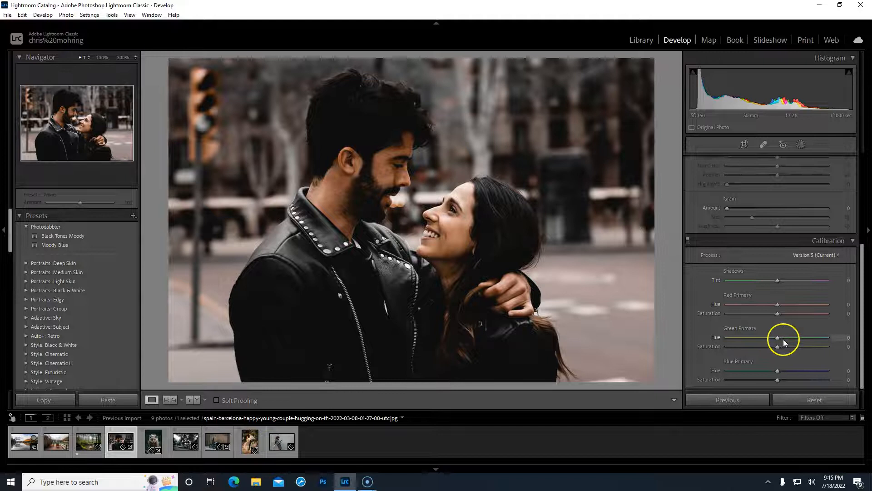
{"action": "left_click_drag", "start_coordinate": [779, 336], "coordinate": [837, 335]}
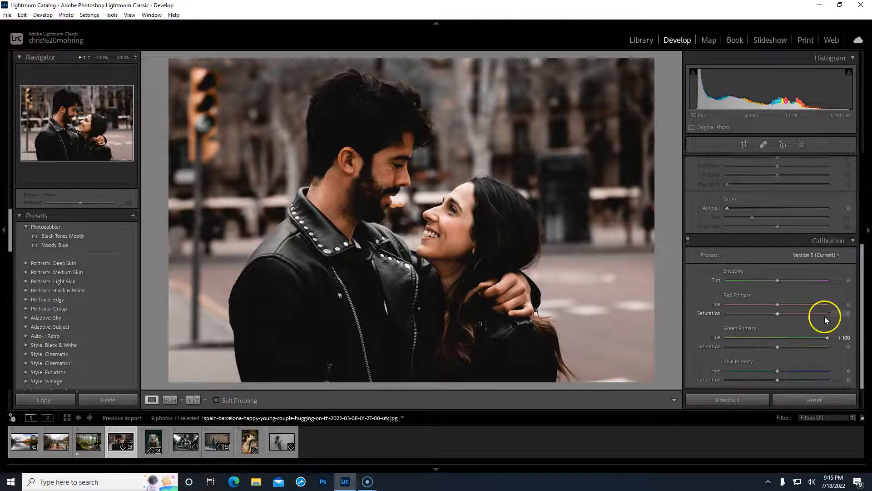
{"action": "left_click_drag", "start_coordinate": [777, 380], "coordinate": [804, 381]}
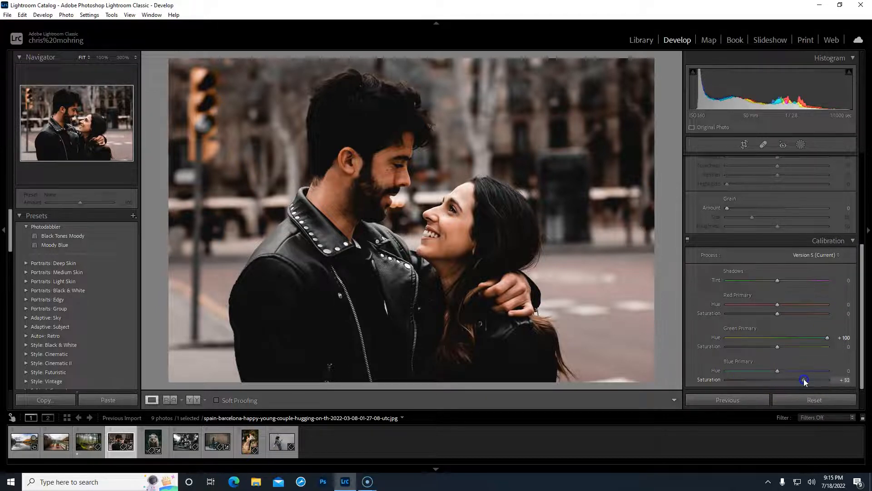
{"action": "double_click", "coordinate": [789, 380]}
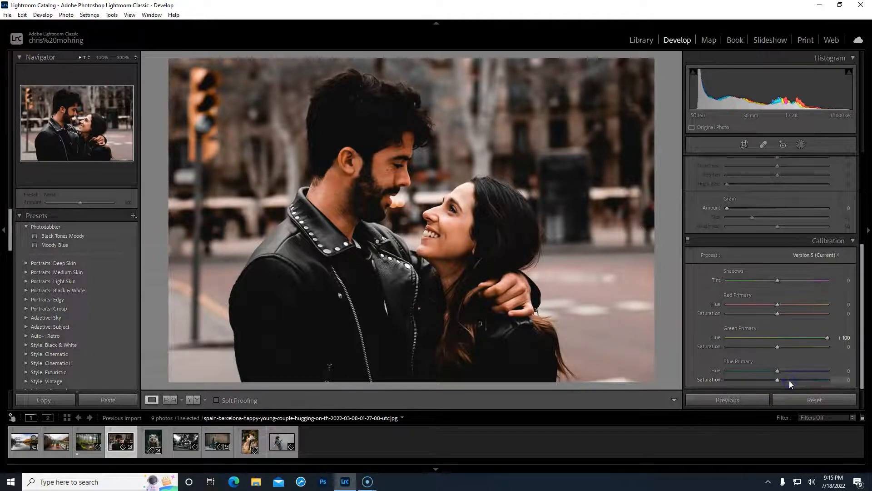
Add a dark post-crop vignette to the couple photo with an Amount of −32
{"action": "mouse_move", "coordinate": [860, 330]}
{"action": "left_mouse_down"}
{"action": "mouse_move", "coordinate": [859, 276]}
{"action": "mouse_move", "coordinate": [860, 320]}
{"action": "left_mouse_up"}
{"action": "left_click", "coordinate": [848, 248]}
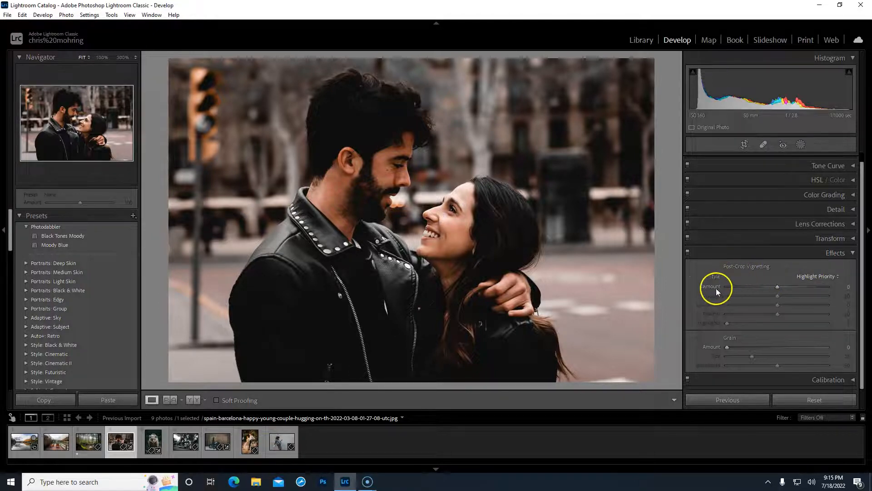
{"action": "mouse_move", "coordinate": [776, 287]}
{"action": "left_mouse_down"}
{"action": "mouse_move", "coordinate": [739, 289]}
{"action": "mouse_move", "coordinate": [761, 287]}
{"action": "left_mouse_up"}
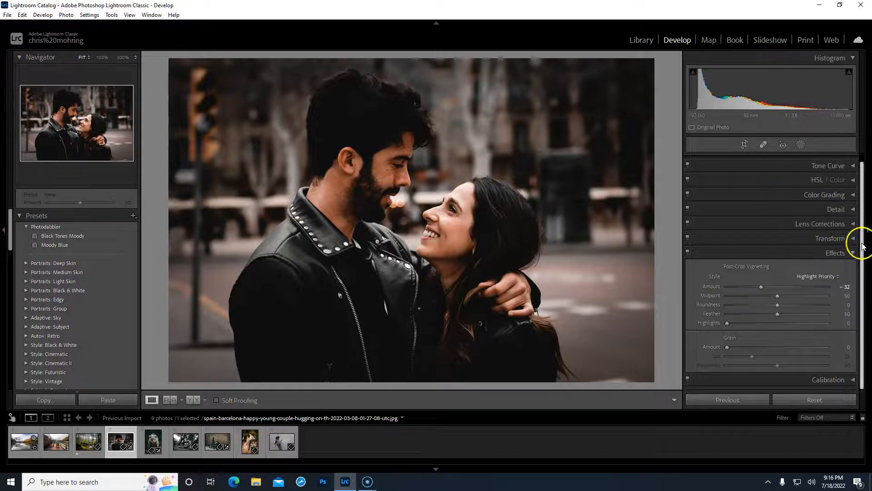
Compare the couple photo before and after editing side by side, and return to the single-photo view
{"action": "scroll", "coordinate": [860, 246], "scroll_direction": "up", "scroll_amount": 2}
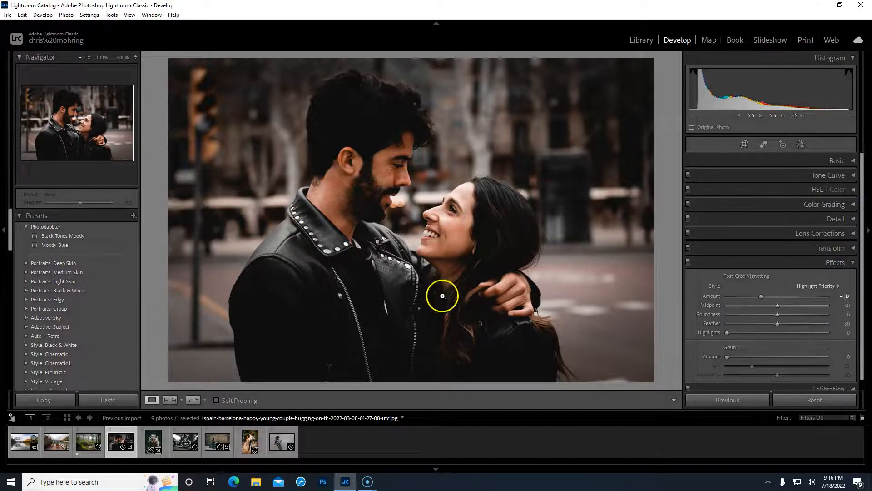
{"action": "left_click", "coordinate": [193, 400]}
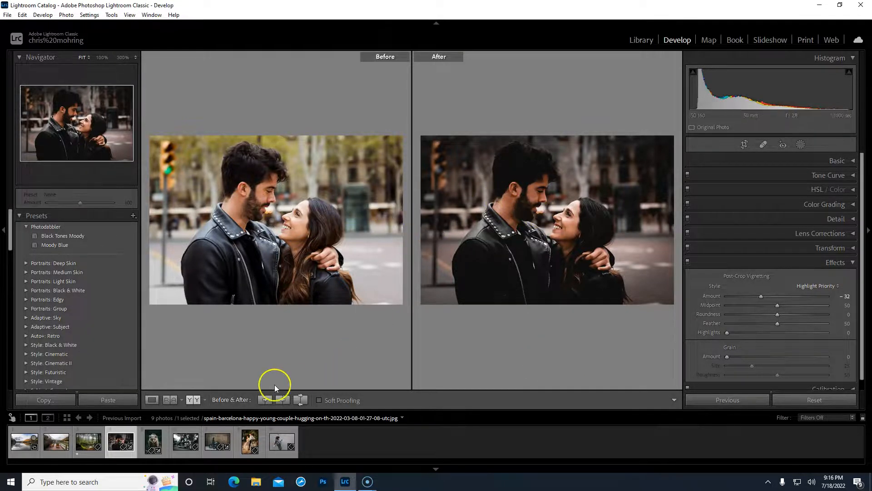
{"action": "left_click", "coordinate": [151, 400]}
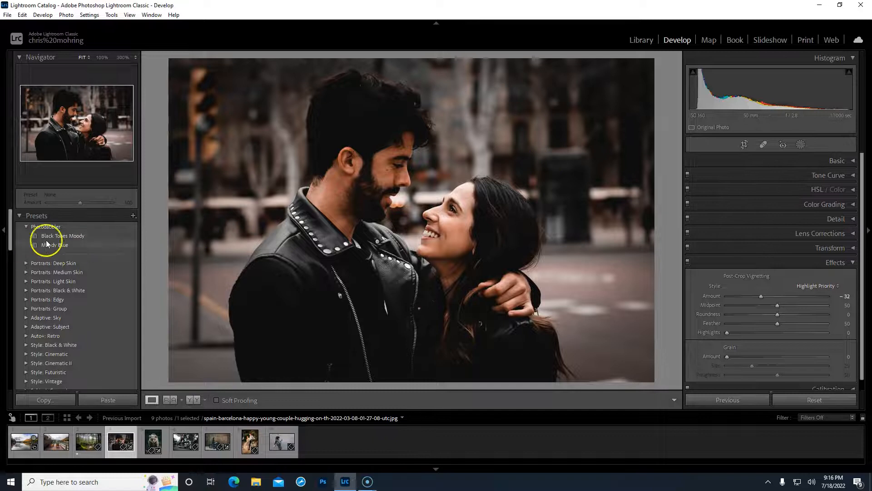
Apply the Black Tones Moody preset to the couple photo and darken it with a −29 vignette Amount and −0.66 Exposure
{"action": "left_click", "coordinate": [59, 236]}
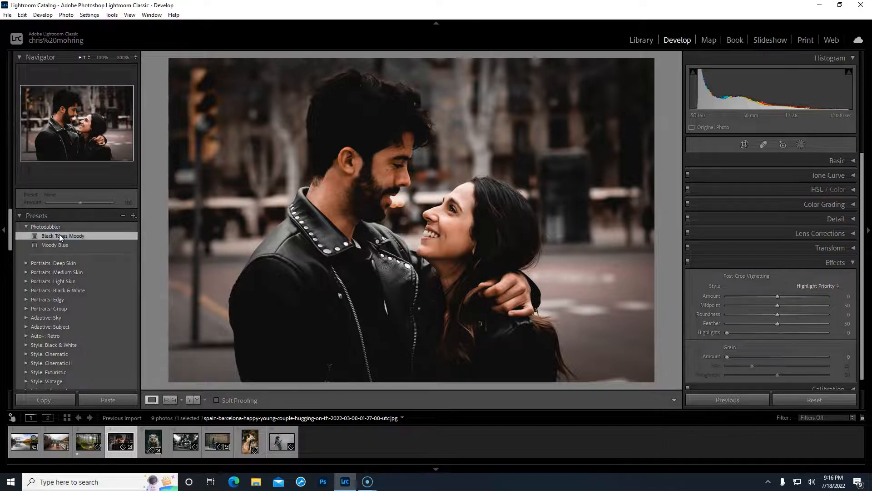
{"action": "left_click", "coordinate": [66, 234]}
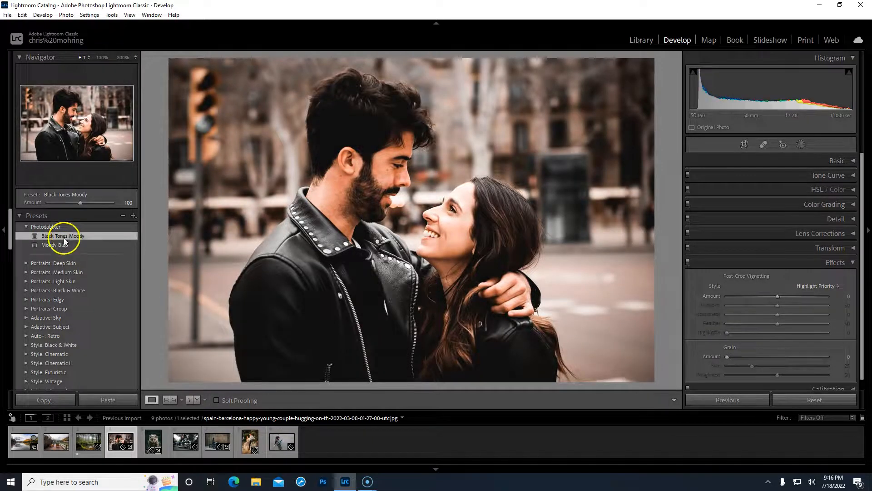
{"action": "left_click_drag", "start_coordinate": [775, 295], "coordinate": [761, 296]}
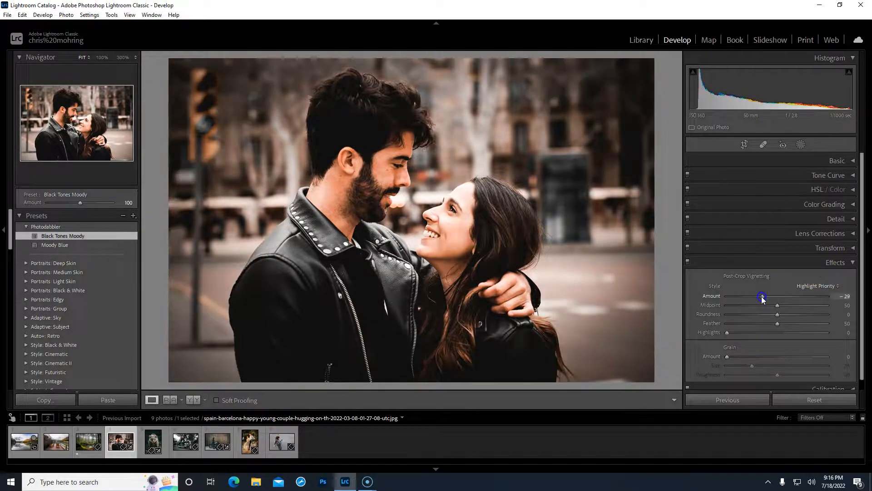
{"action": "left_click", "coordinate": [854, 164]}
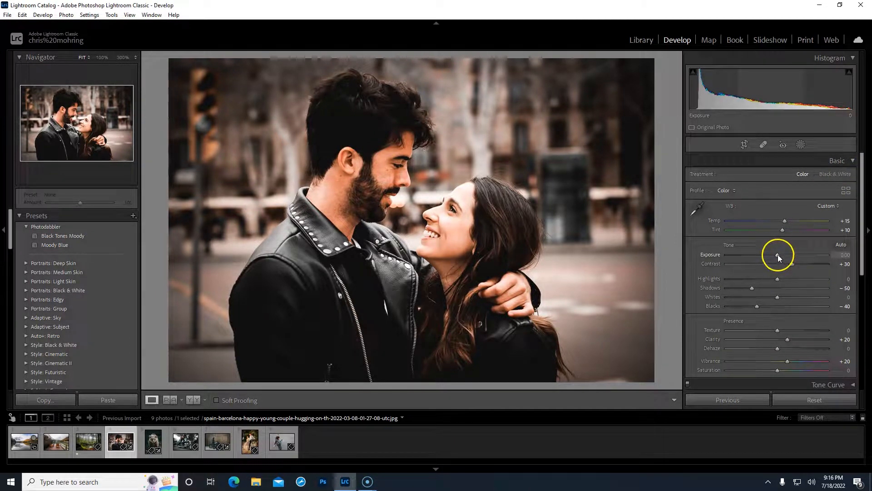
{"action": "left_click_drag", "start_coordinate": [776, 255], "coordinate": [770, 255]}
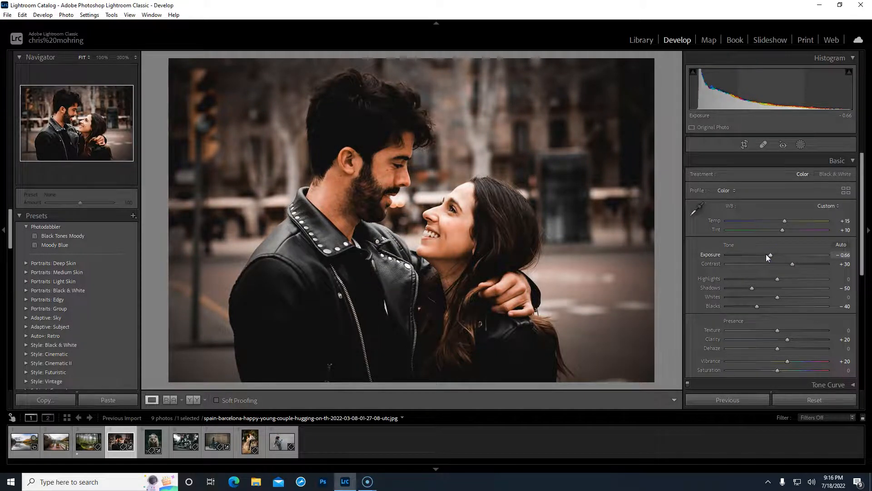
Apply the Black Tones Moody preset to the brown bear photo and lower its Exposure to −0.57
{"action": "left_click", "coordinate": [153, 458]}
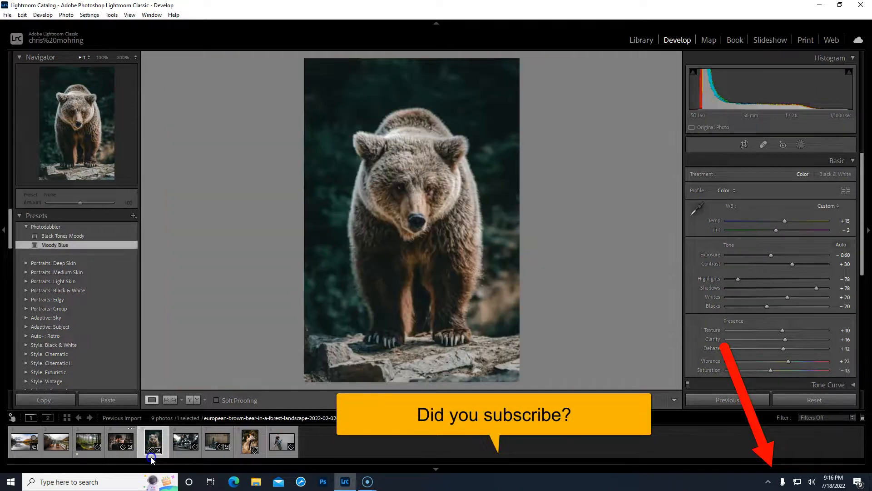
{"action": "left_click", "coordinate": [51, 235]}
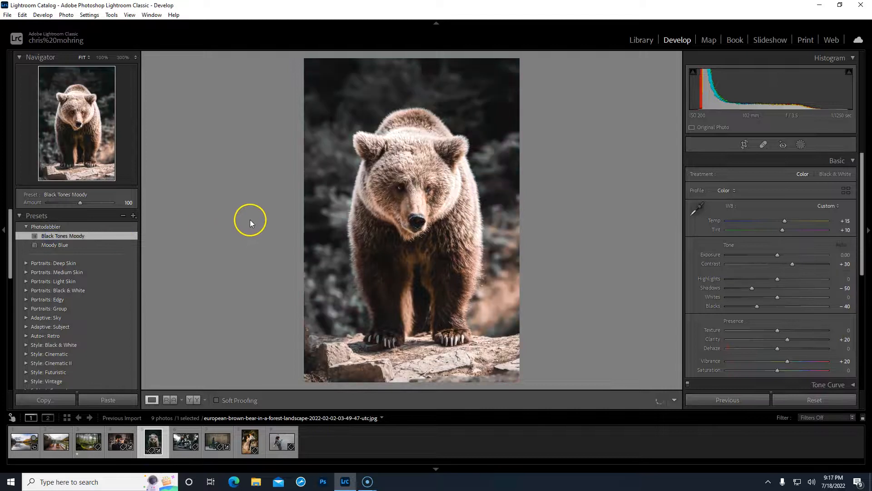
{"action": "left_click_drag", "start_coordinate": [777, 254], "coordinate": [771, 255]}
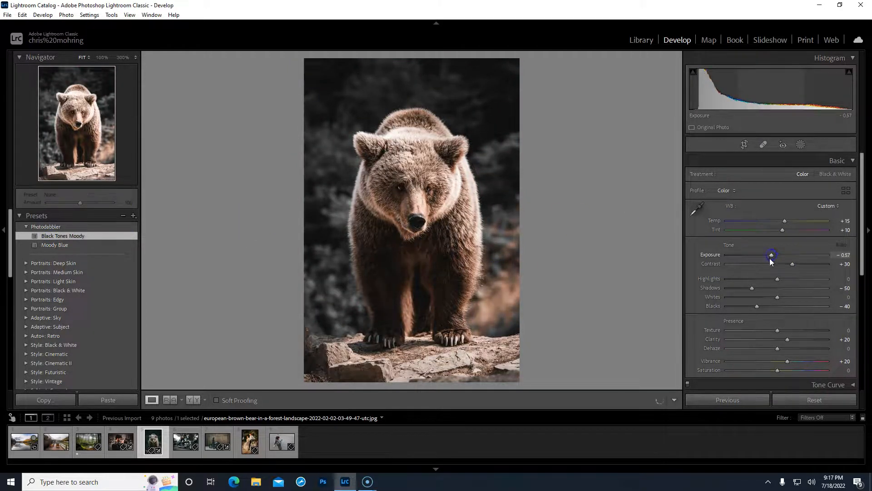
Apply the Black Tones Moody preset to the photo of the woman on the motorcycle and lower its Exposure to −0.61
{"action": "left_click", "coordinate": [273, 452]}
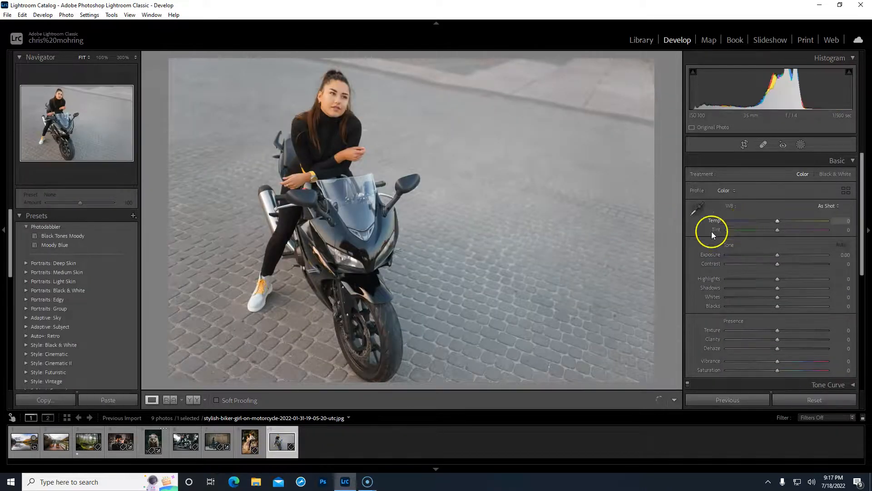
{"action": "left_click", "coordinate": [74, 236]}
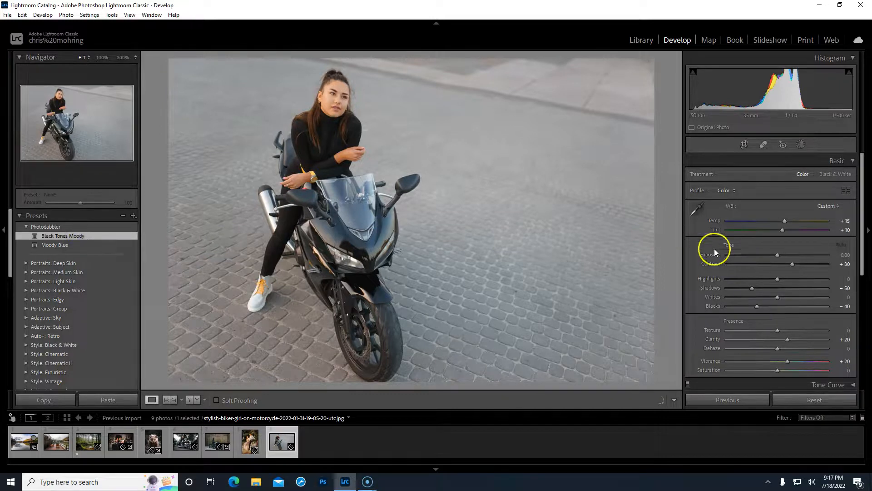
{"action": "left_click_drag", "start_coordinate": [777, 254], "coordinate": [771, 257]}
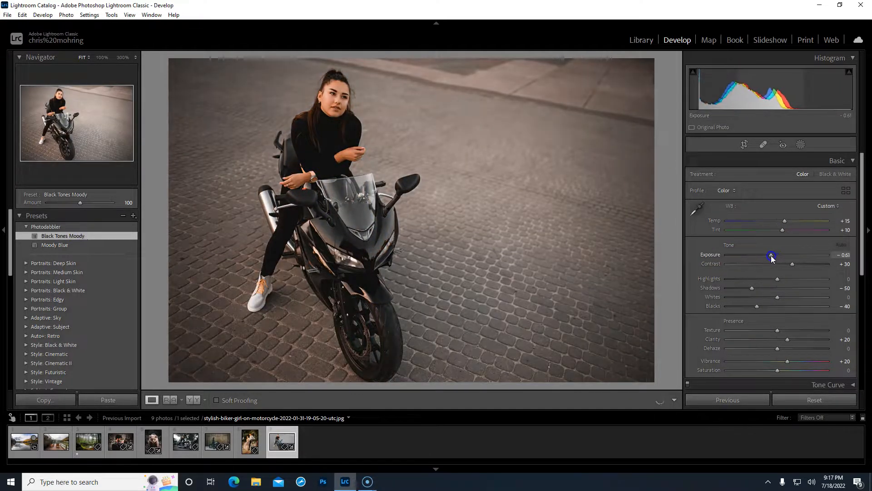